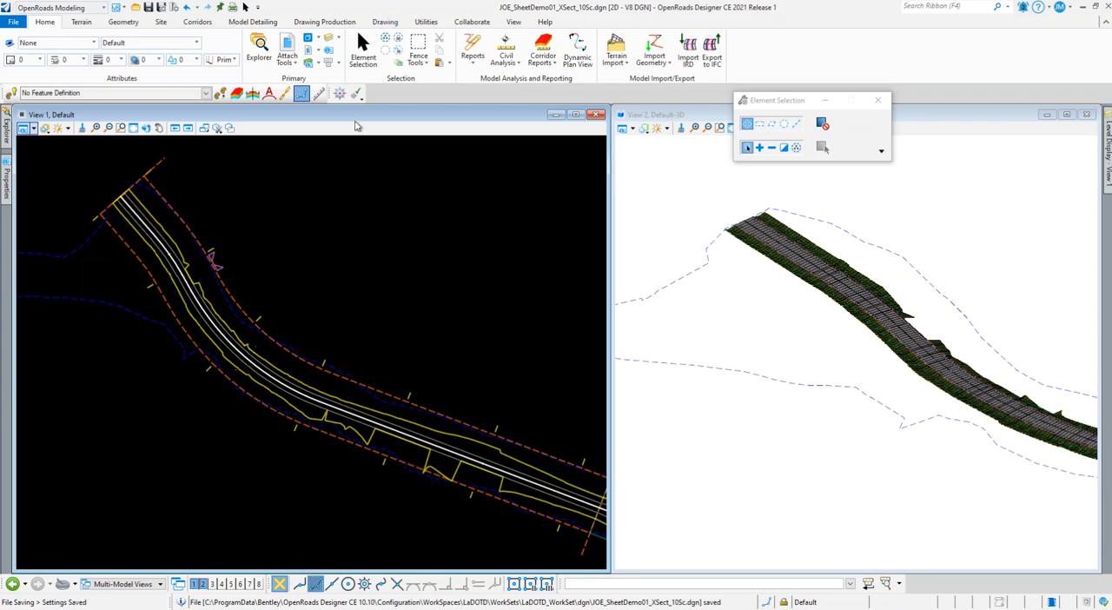
Start placing Civil Cross Section named boundaries with the ANSI-D XS Rural 10Sc drawing seed
click(324, 22)
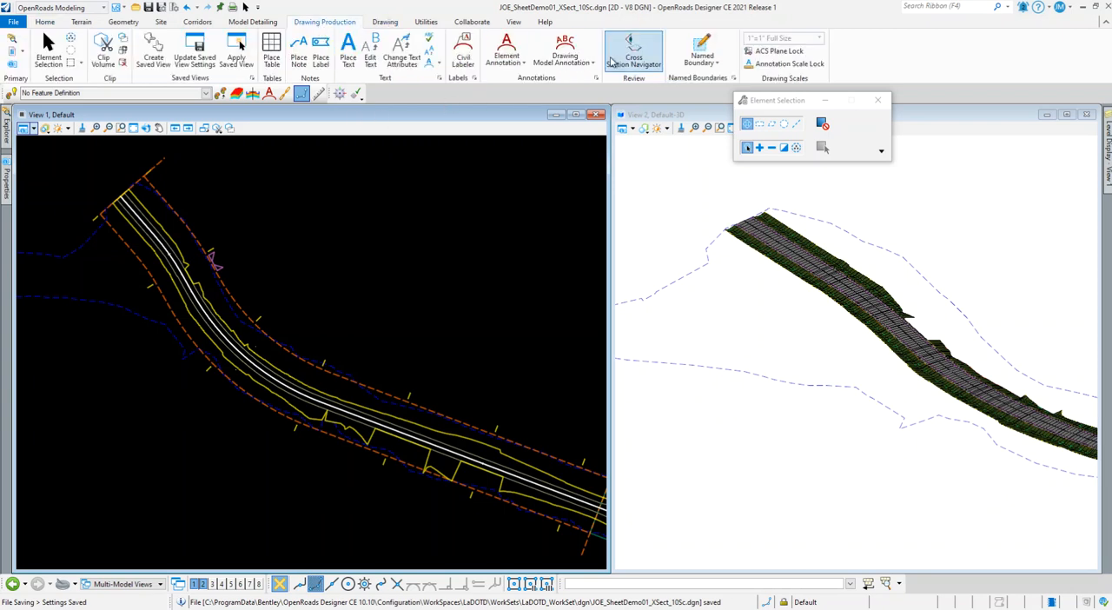
click(700, 52)
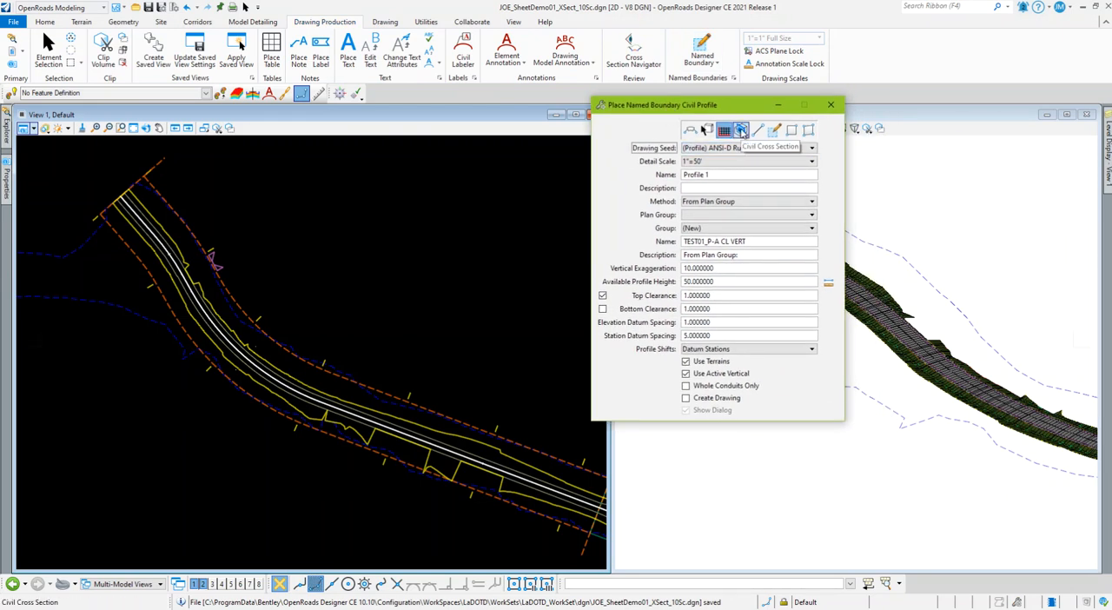
click(741, 130)
click(742, 148)
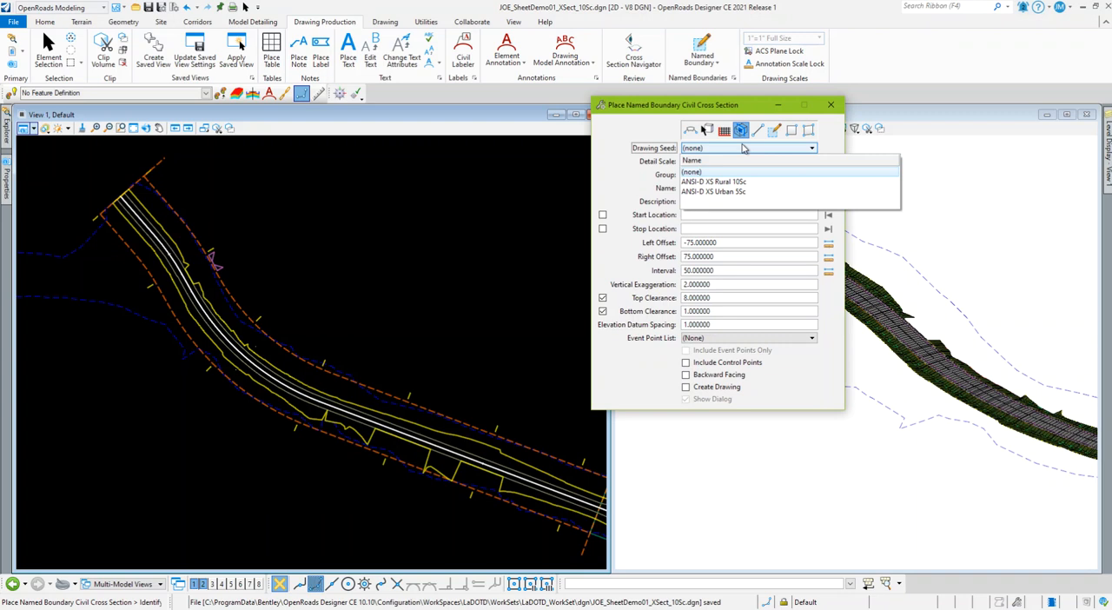
click(740, 183)
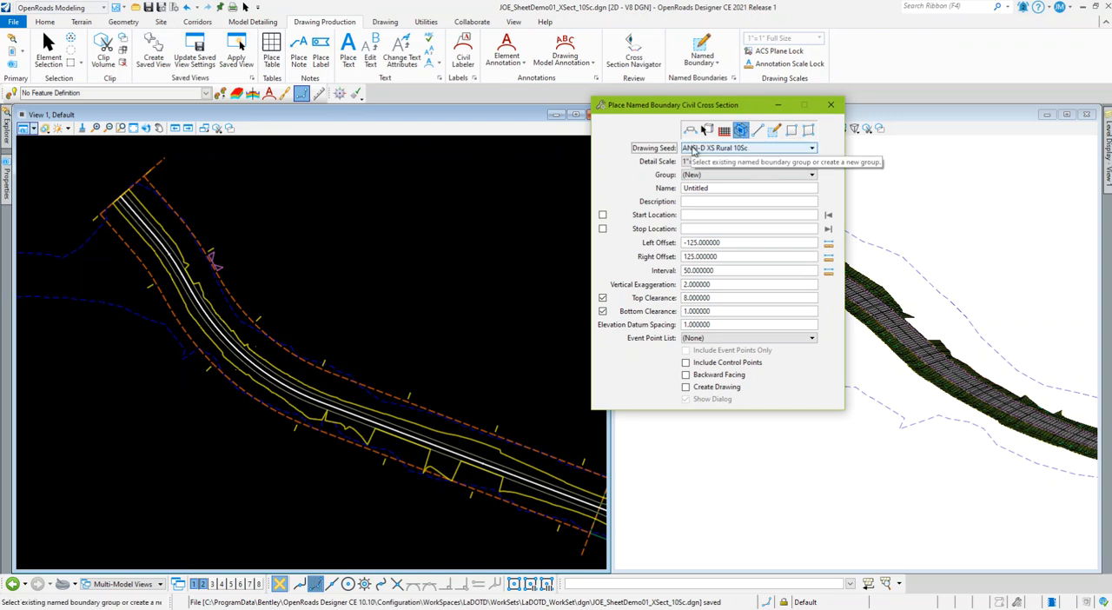
Place cross section named boundaries along the roadway centerline from station 20+00.00 to about 28+71, with 125 left and right offsets at 50 intervals
scroll(152, 211, up, 3)
click(152, 211)
scroll(158, 248, down, 2)
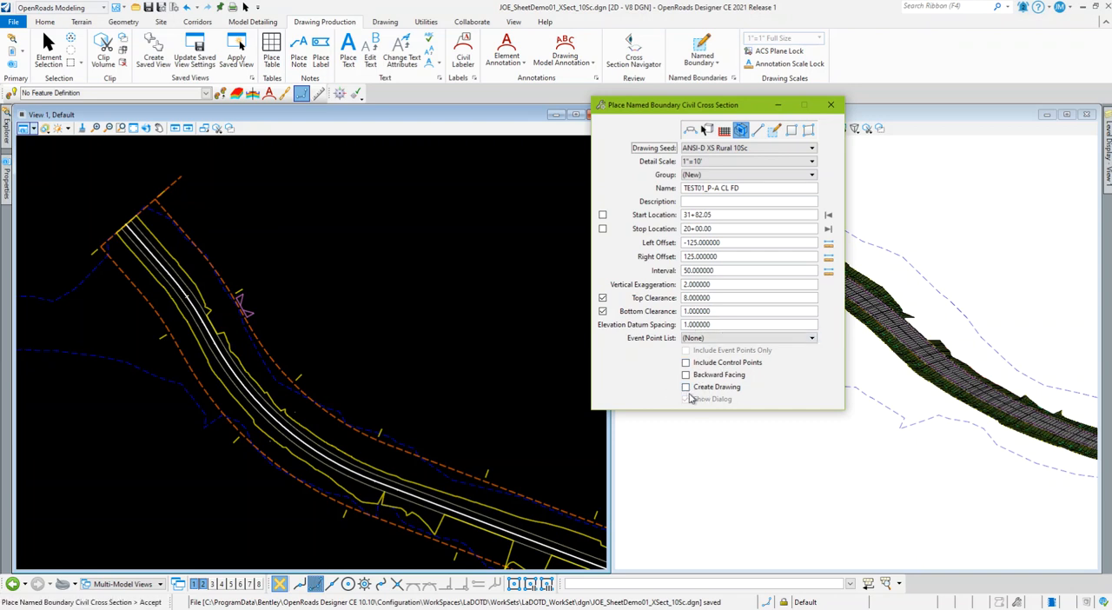
scroll(277, 322, down, 3)
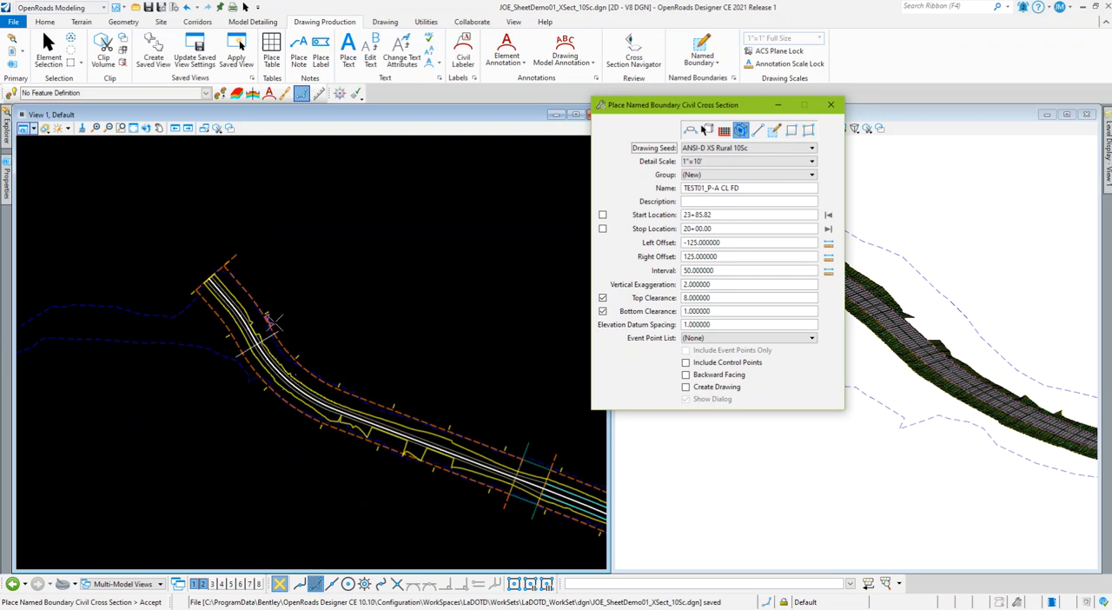
click(227, 220)
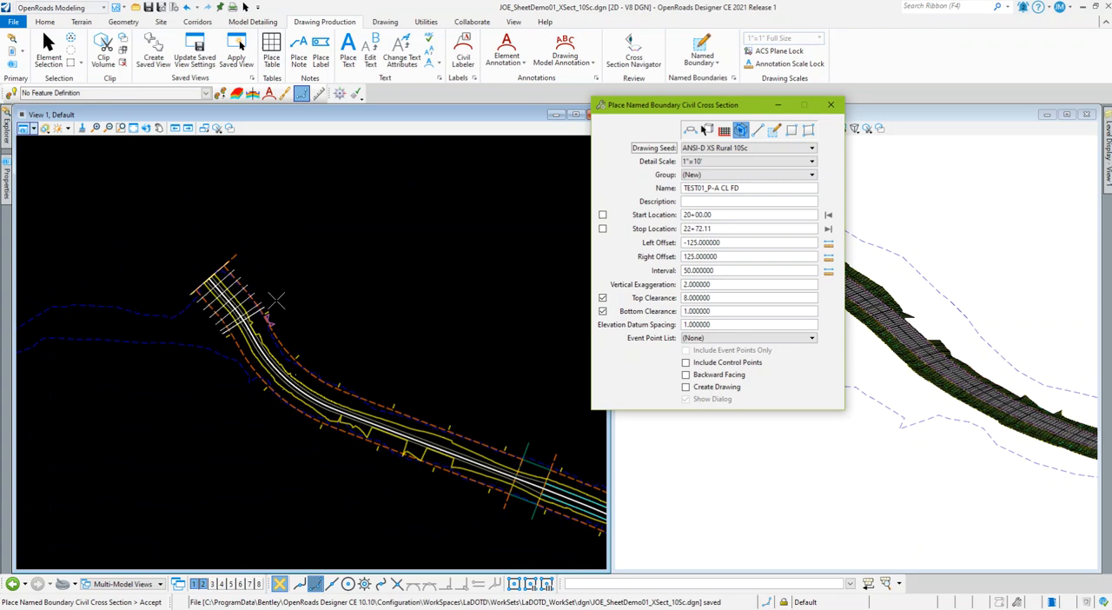
scroll(302, 341, up, 2)
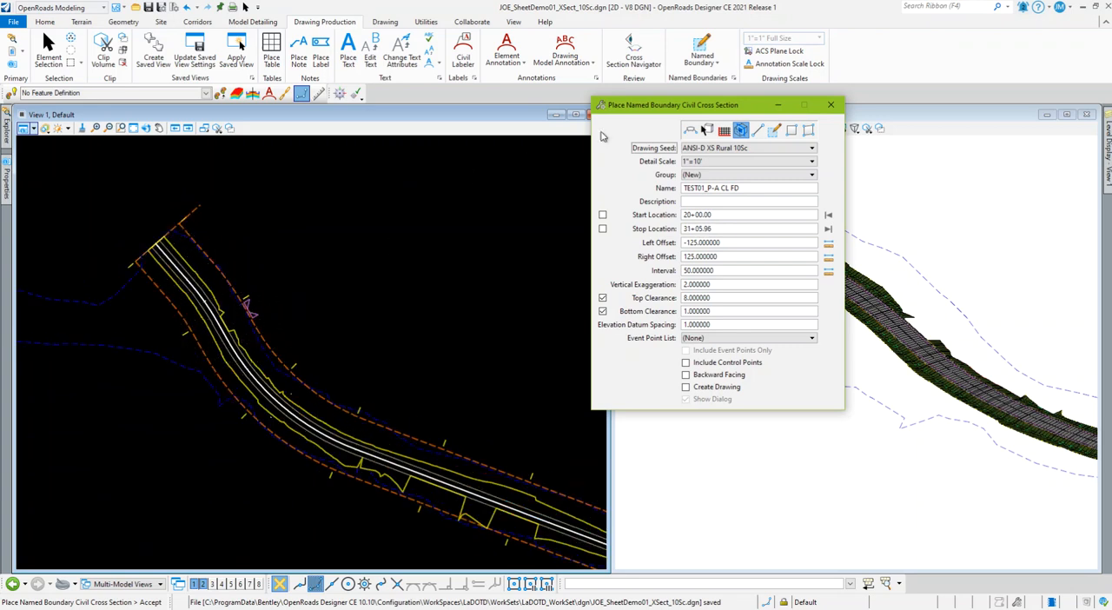
drag(659, 107, 505, 106)
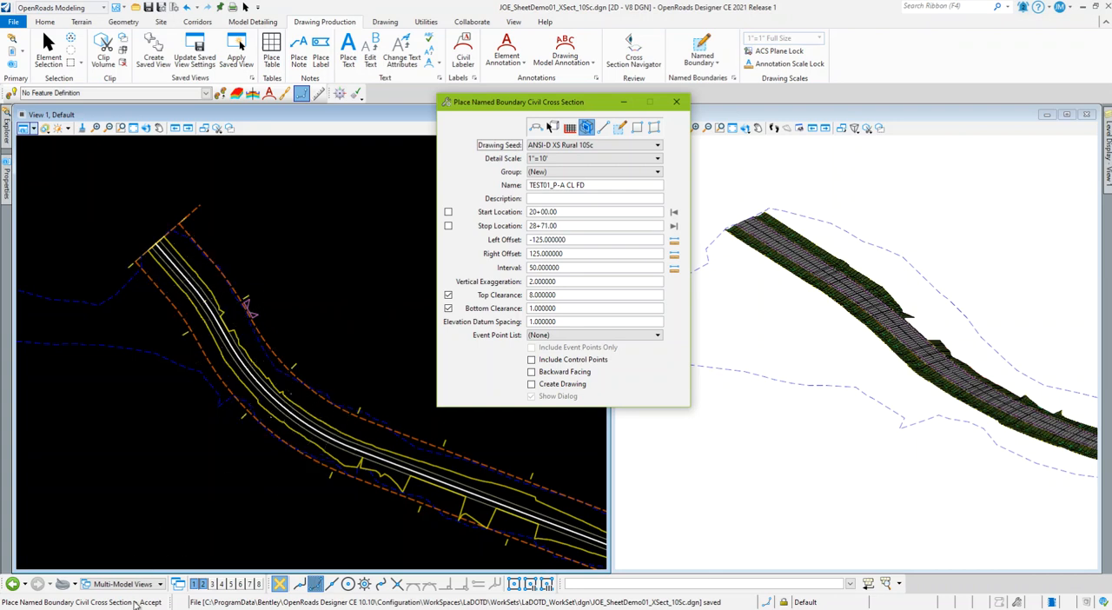
click(324, 335)
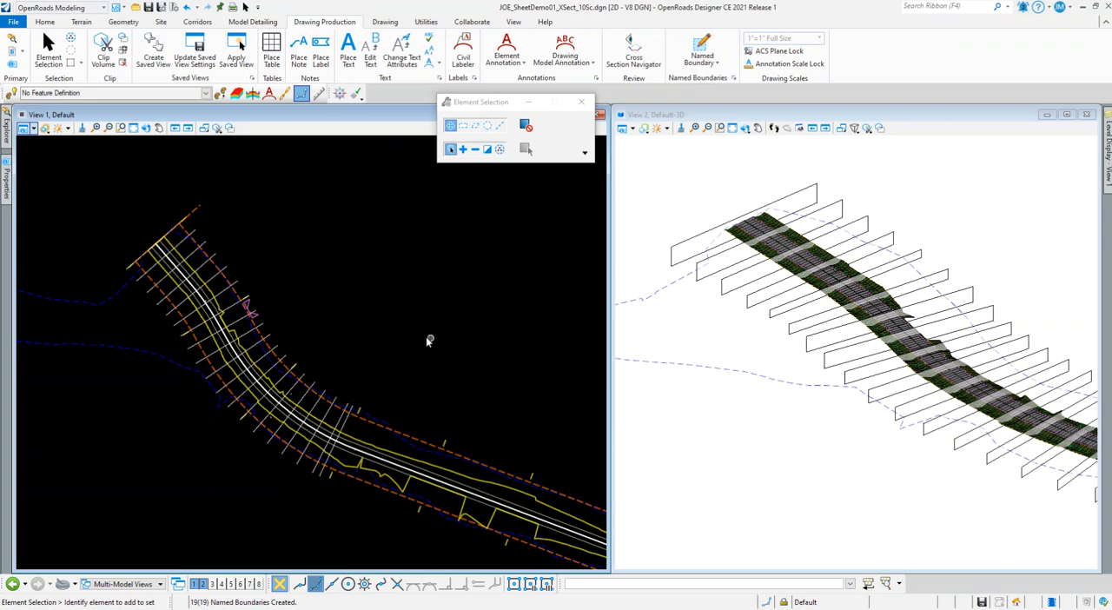
Review the TEST01_P-A CL FD cross section group in Named Boundaries and start creating cross section drawings from it
click(733, 77)
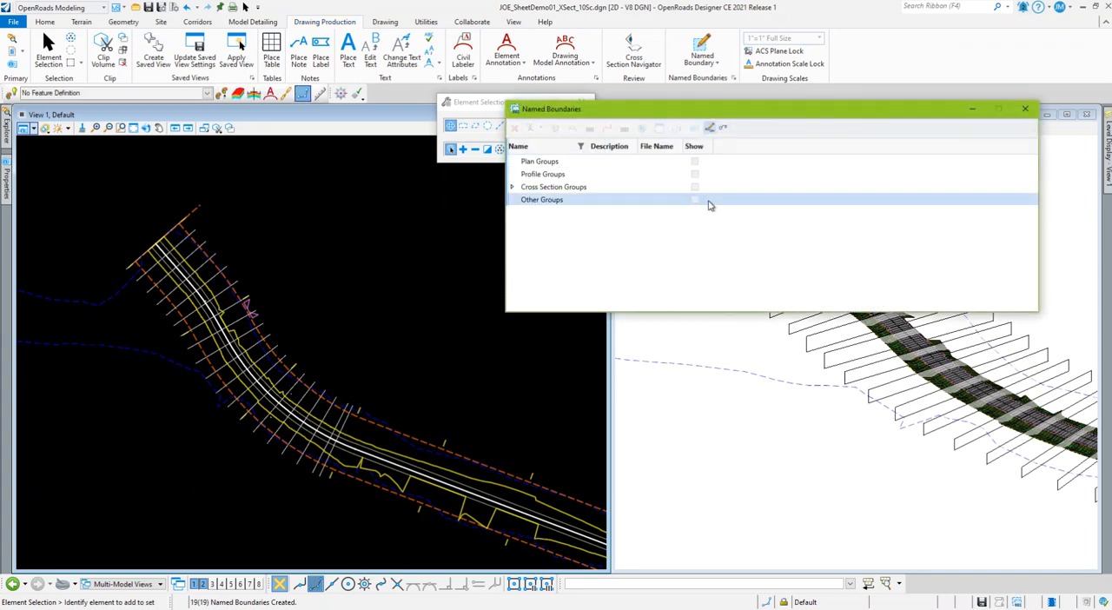
click(512, 187)
click(524, 199)
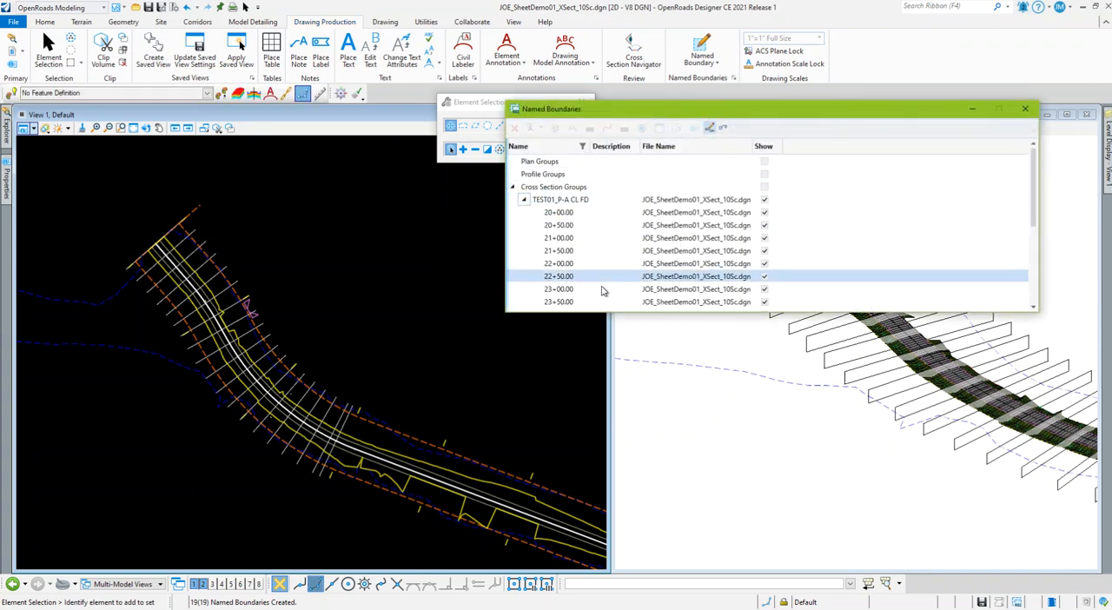
scroll(628, 261, down, 1)
scroll(695, 271, up, 1)
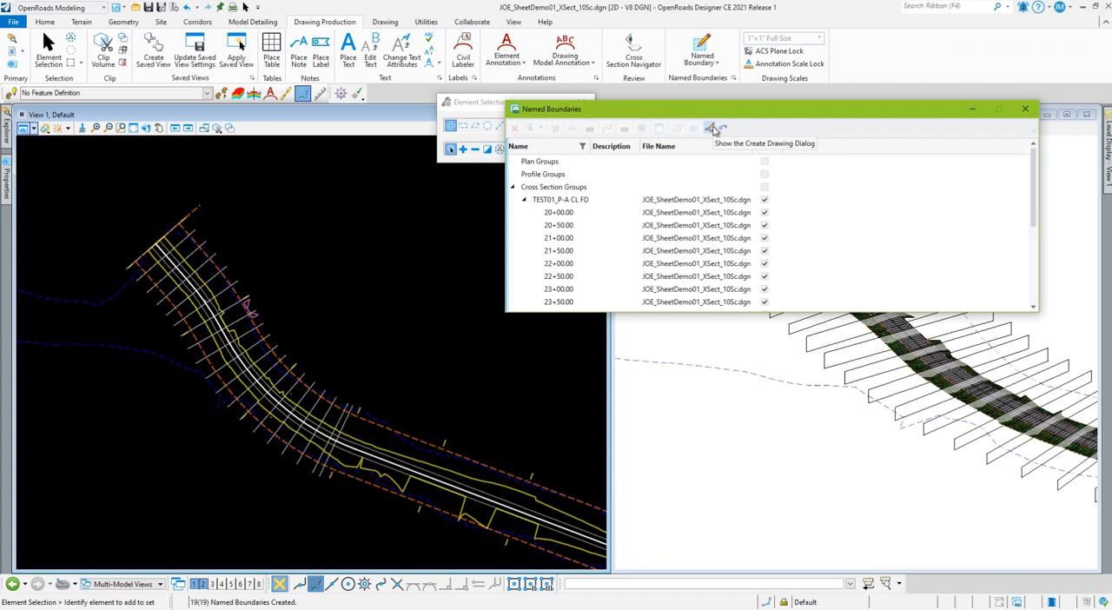
click(557, 200)
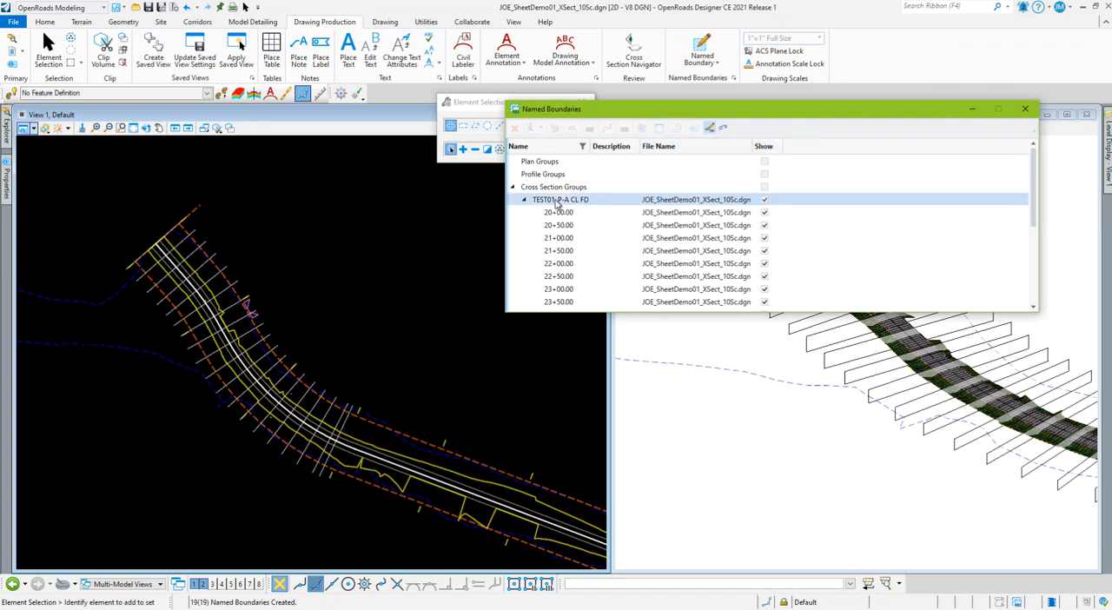
click(556, 202)
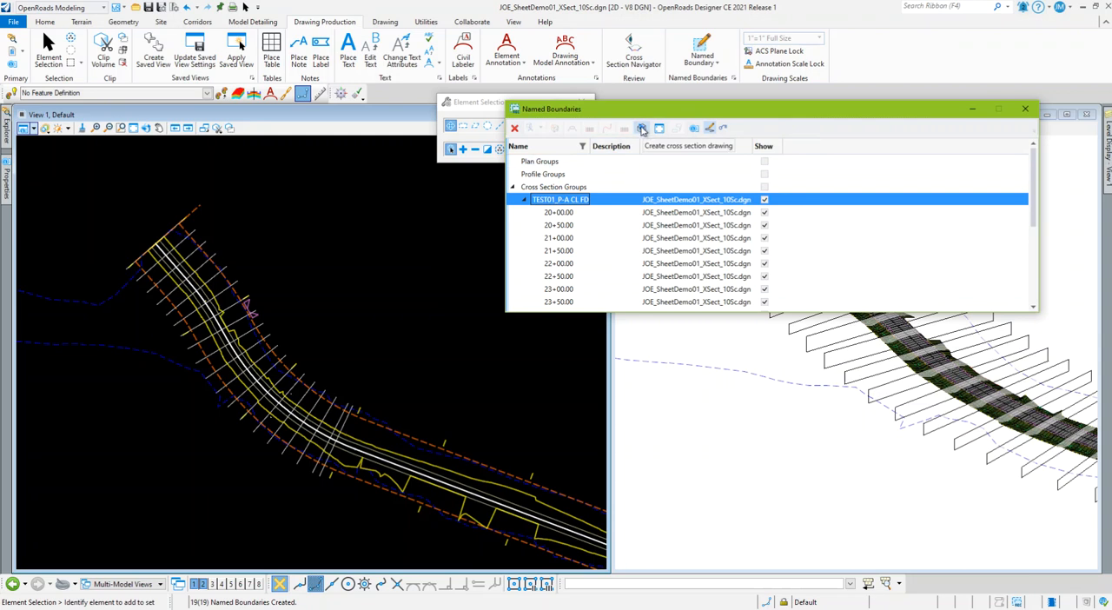
right_click(579, 202)
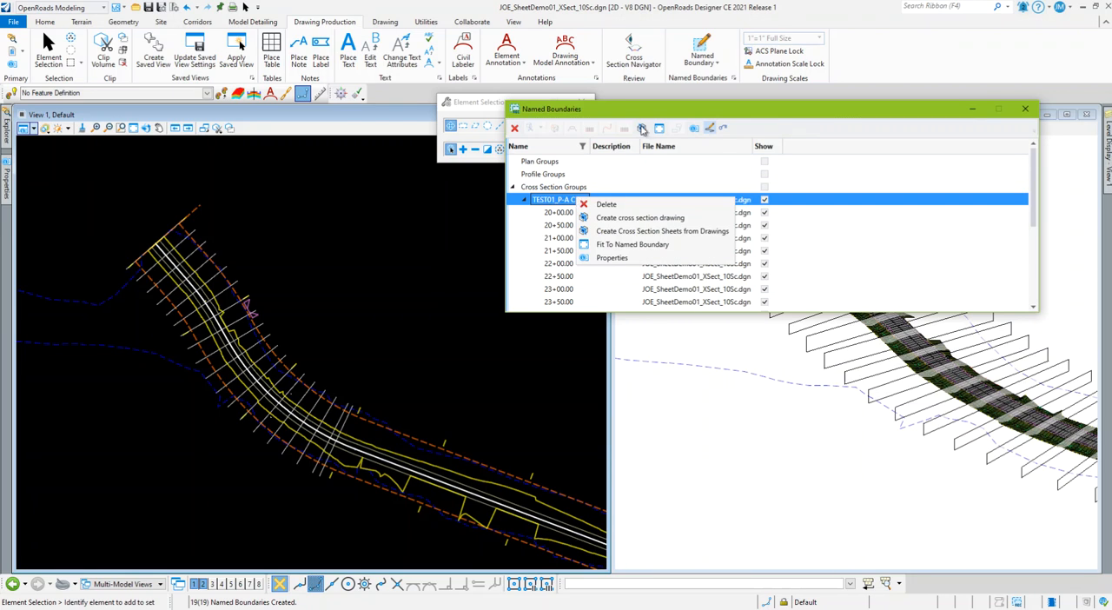
click(642, 129)
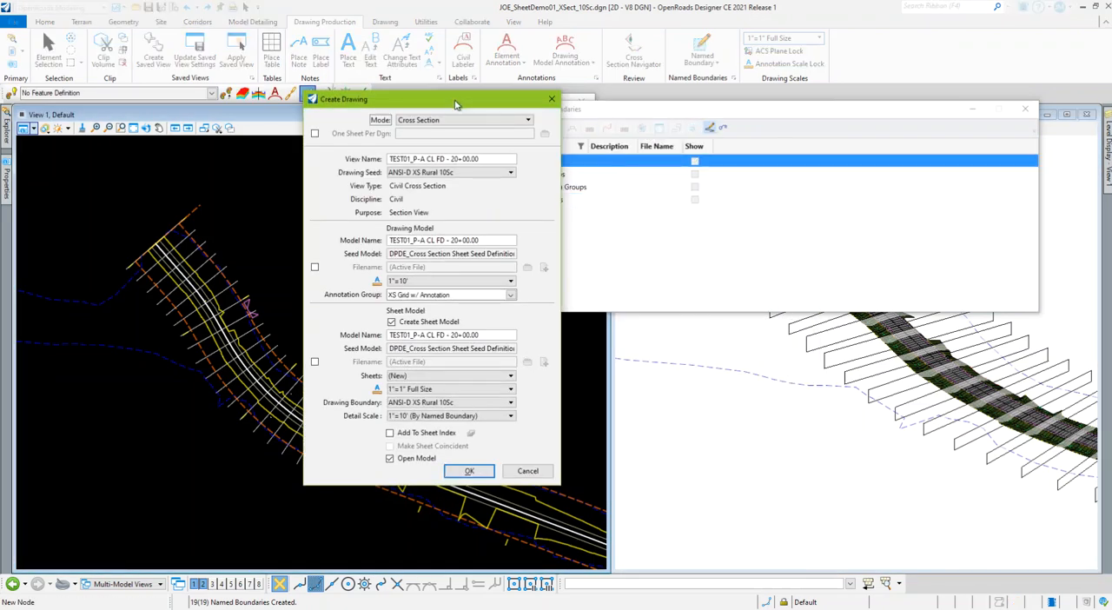
Create the cross section drawing and sheet models using the XS Grid w/ Annotation annotation group, then close Named Boundaries
drag(455, 99, 522, 91)
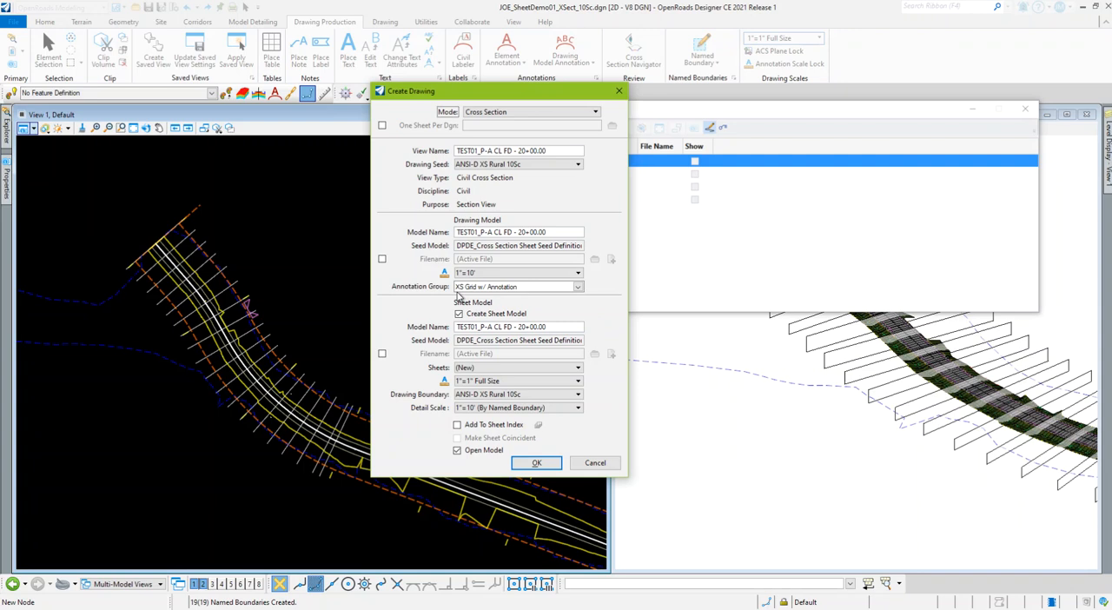
click(577, 286)
click(461, 308)
click(470, 316)
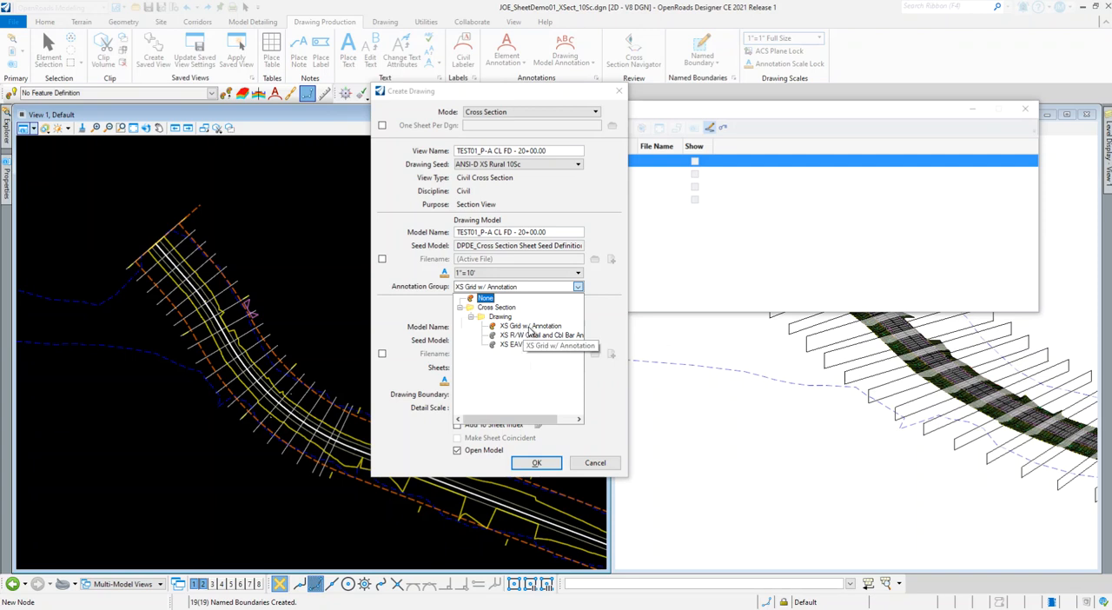
click(548, 330)
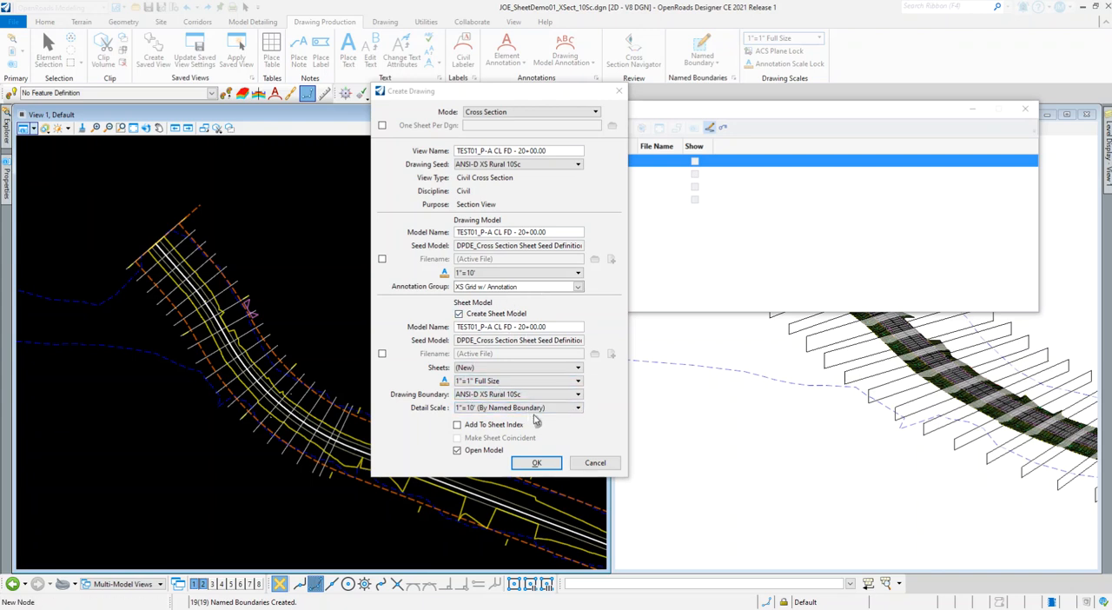
click(536, 463)
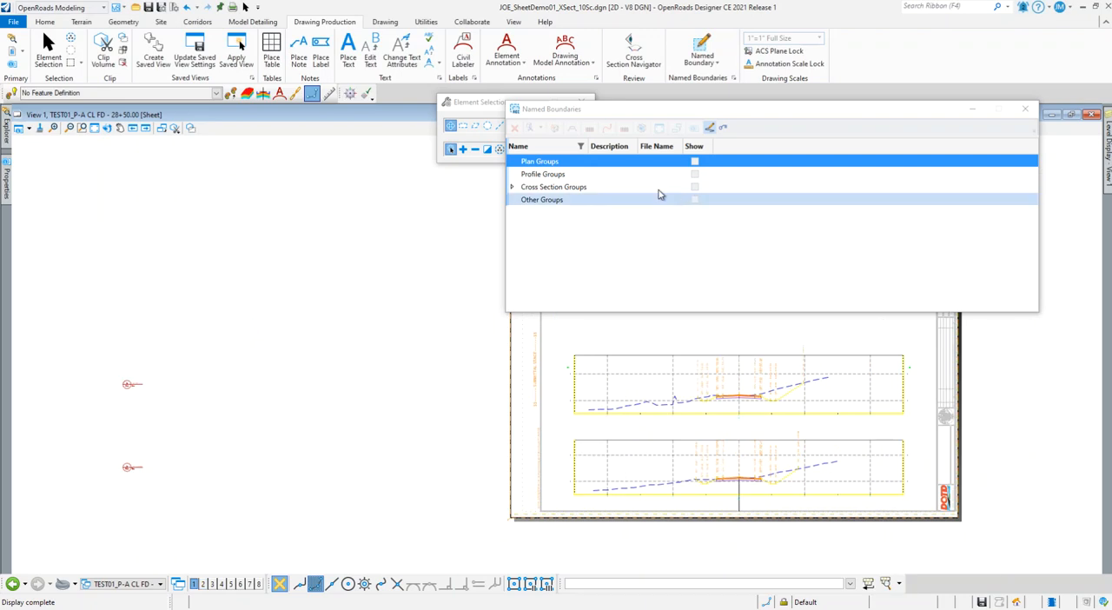
click(1025, 109)
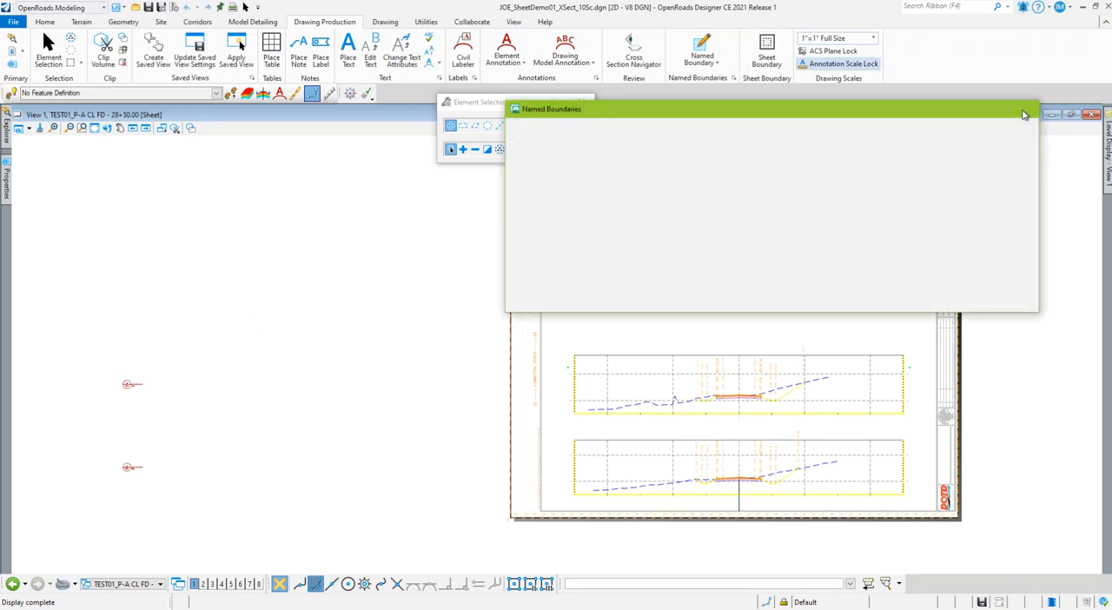
Open the TEST01_P-A CL FD - 20+00.00 sheet view and examine its annotated cross sections
click(122, 583)
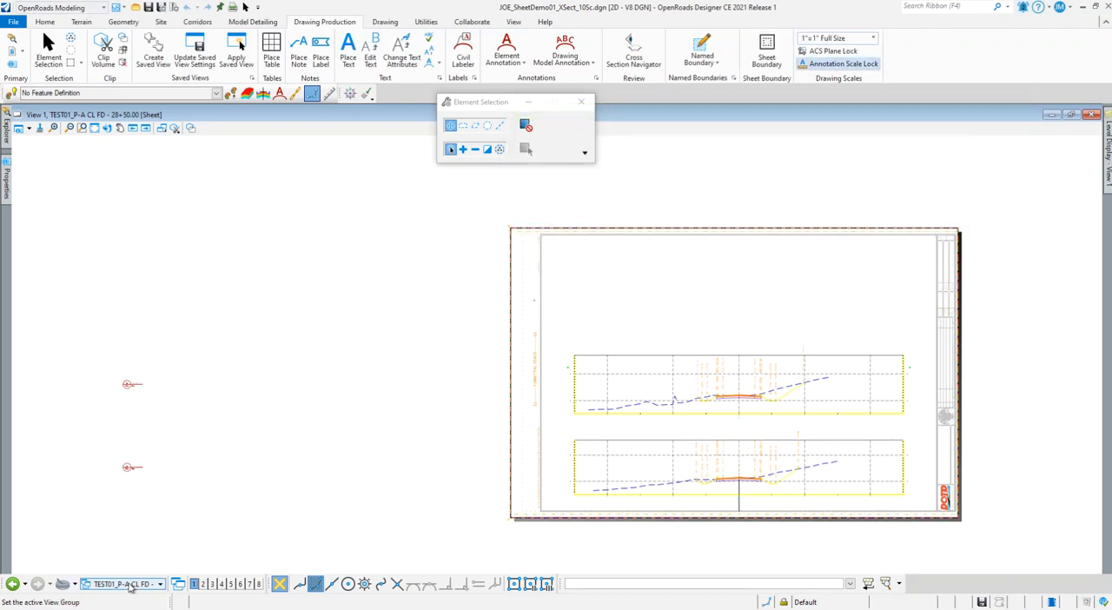
scroll(152, 560, up, 5)
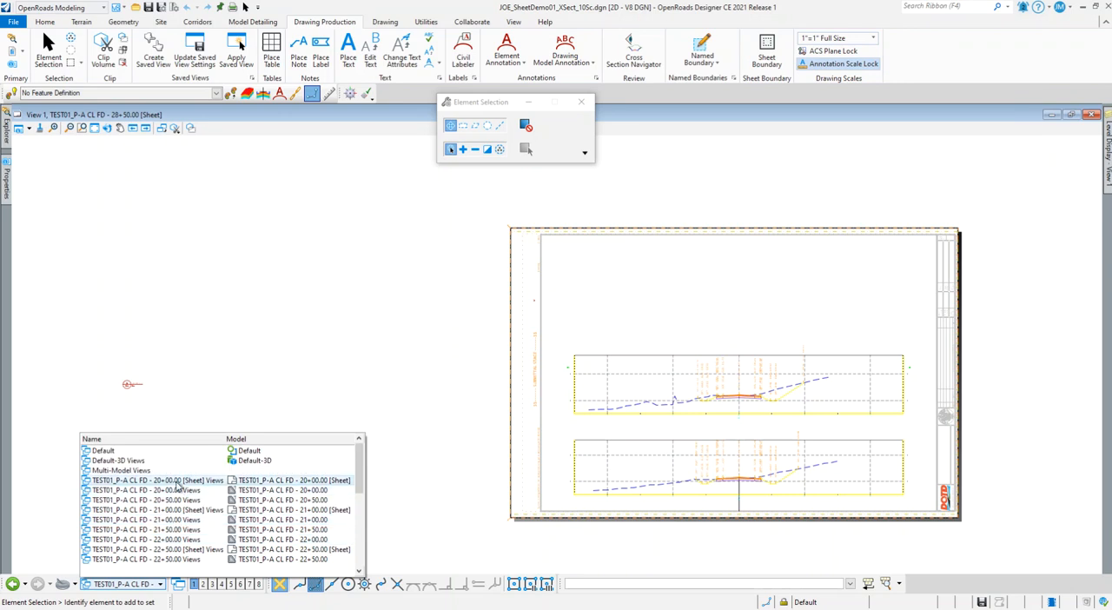
click(177, 487)
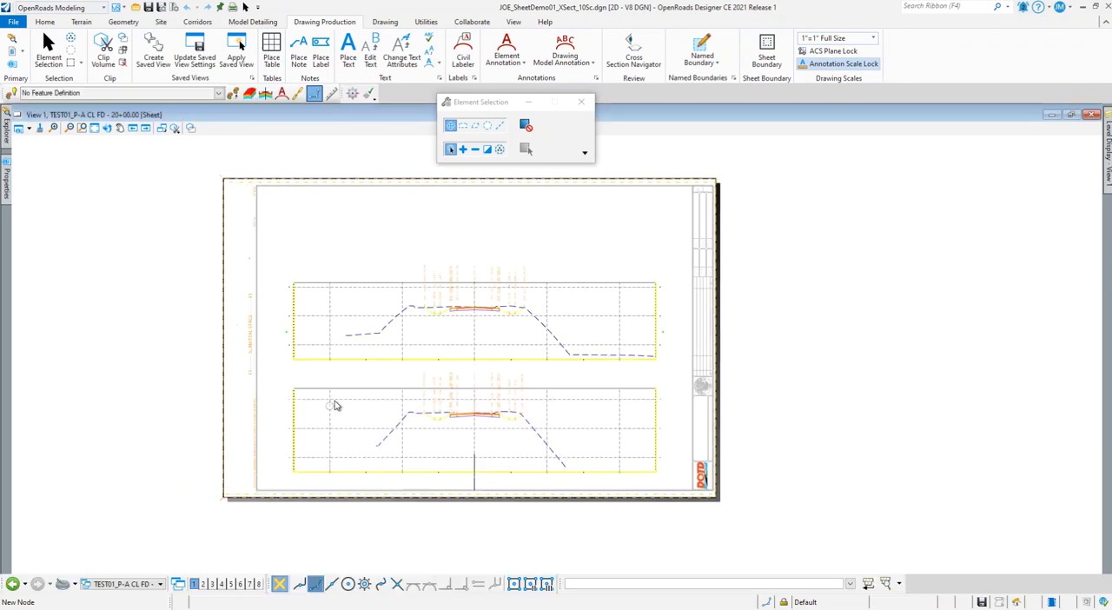
scroll(494, 428, up, 5)
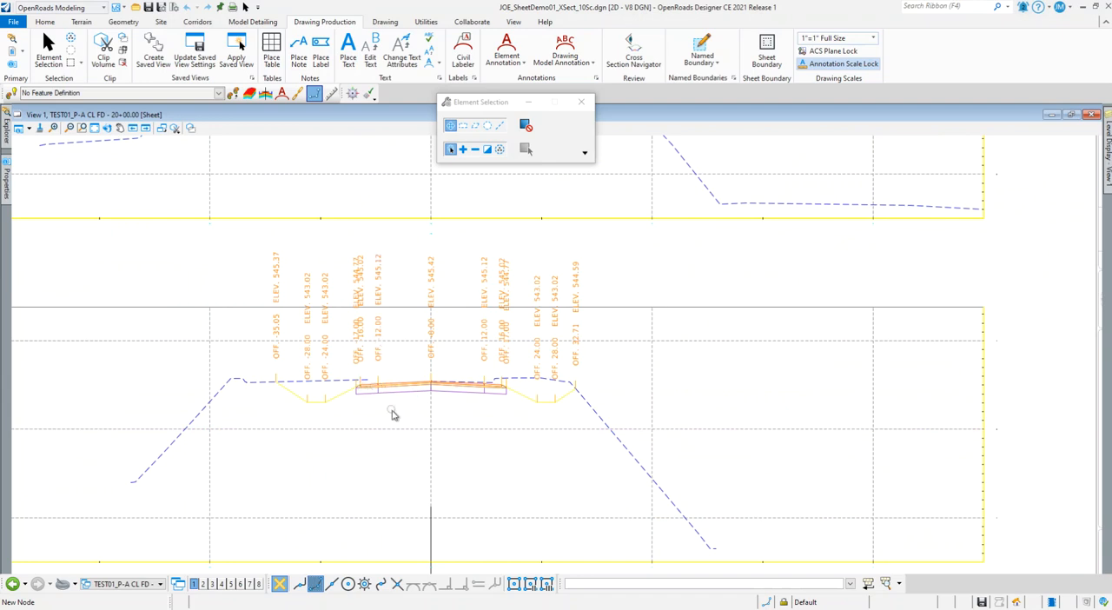
scroll(374, 454, down, 5)
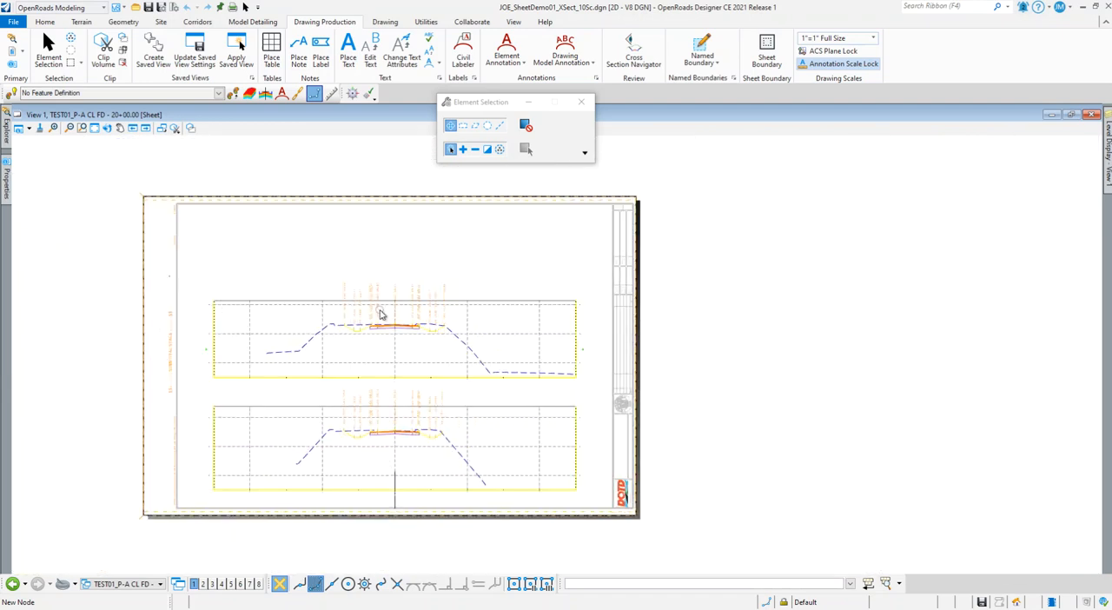
Open the TEST01_P-A CL FD - 21+50.00 drawing view and examine its grid and the annotation below the centerline
click(143, 583)
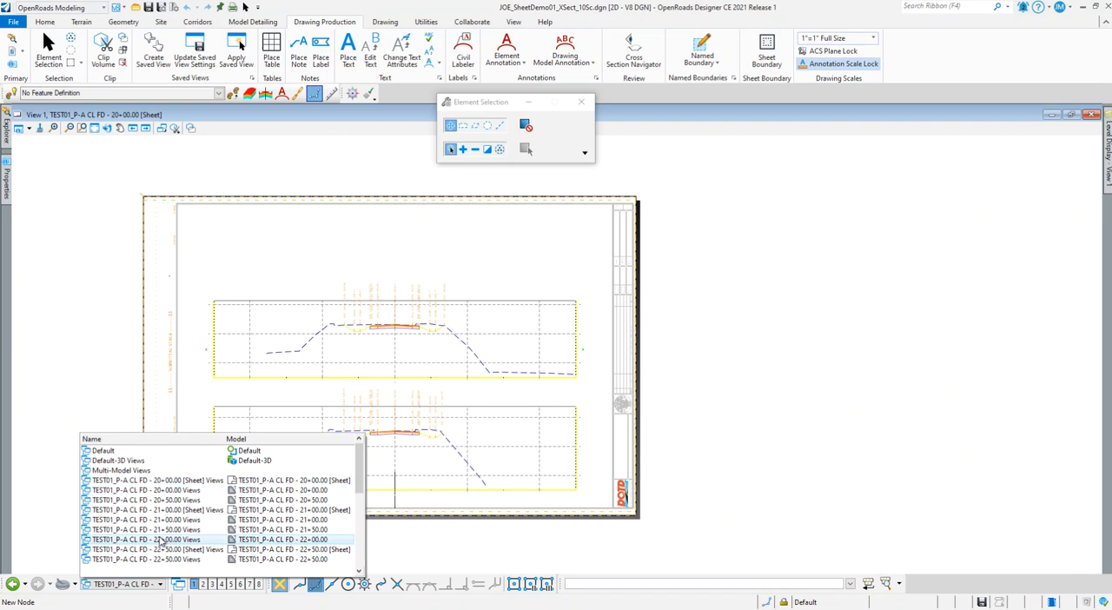
click(163, 530)
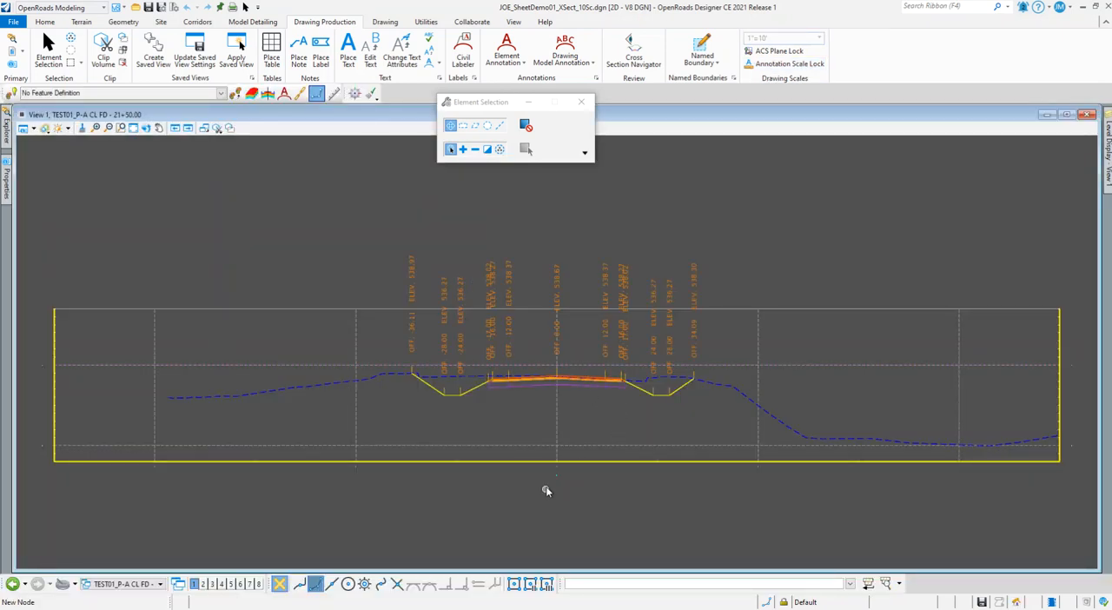
scroll(558, 474, up, 3)
scroll(558, 474, up, 6)
scroll(538, 463, up, 3)
scroll(501, 479, down, 7)
scroll(499, 414, up, 6)
scroll(512, 412, up, 3)
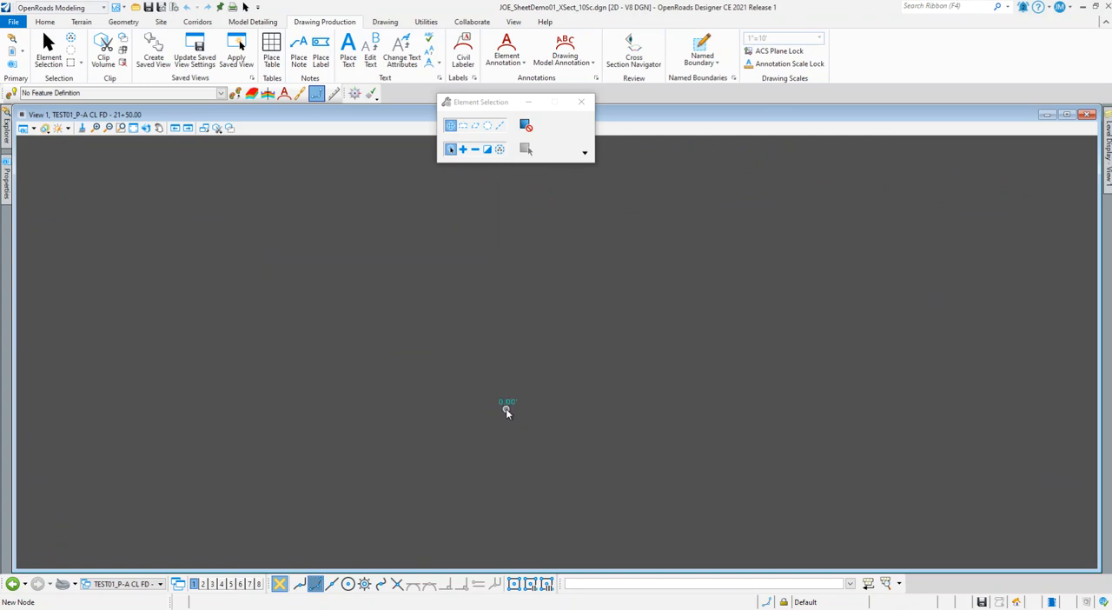
scroll(503, 412, down, 7)
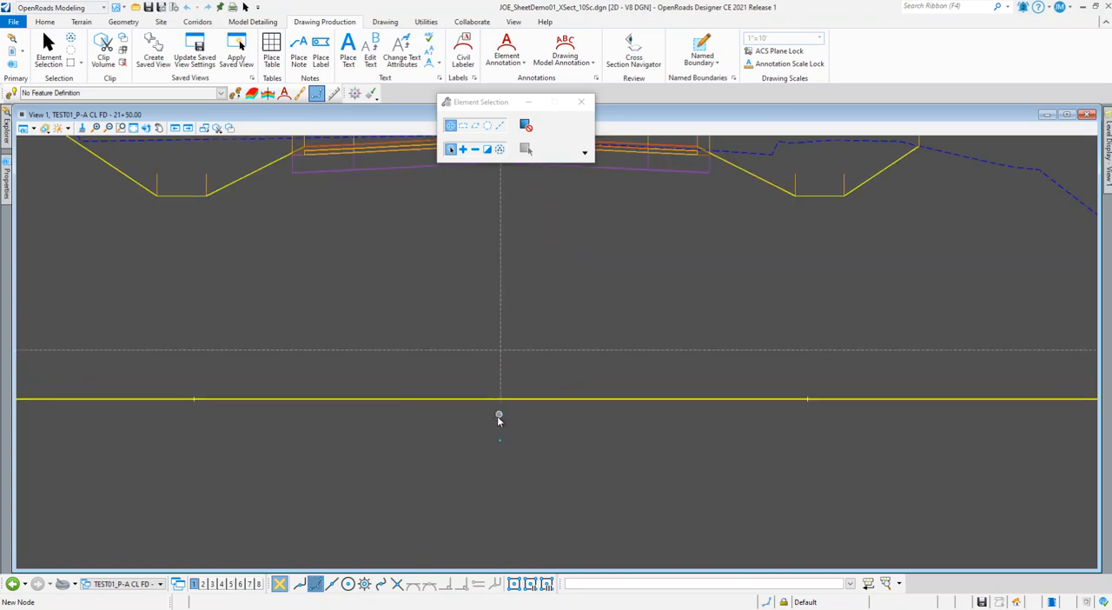
scroll(496, 418, down, 3)
scroll(495, 419, up, 2)
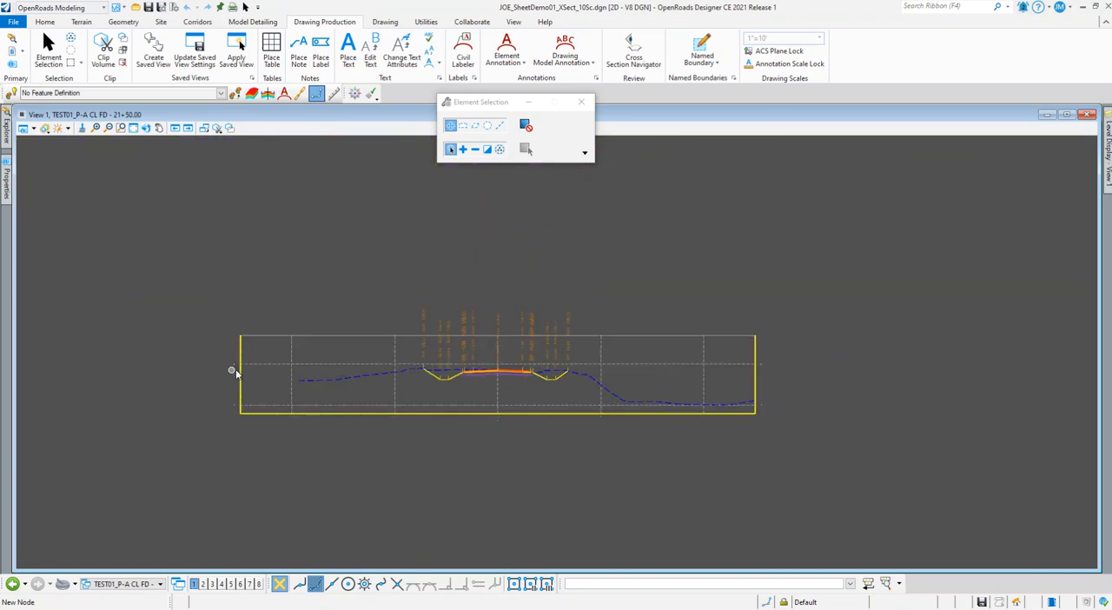
Open the TEST01_P-A CL FD - 21+00.00 sheet view
click(153, 584)
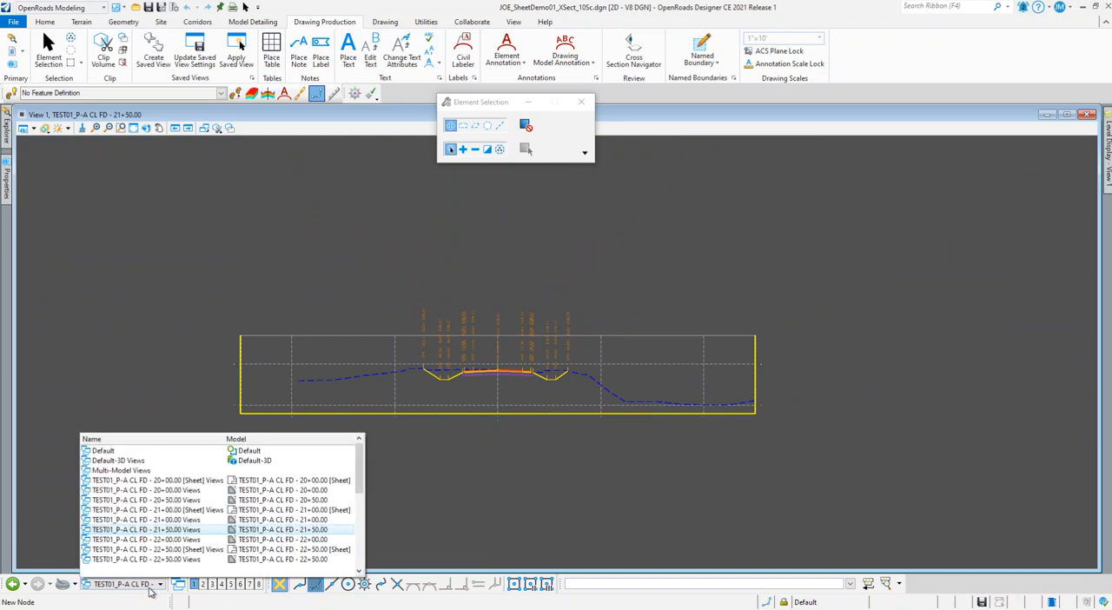
click(182, 510)
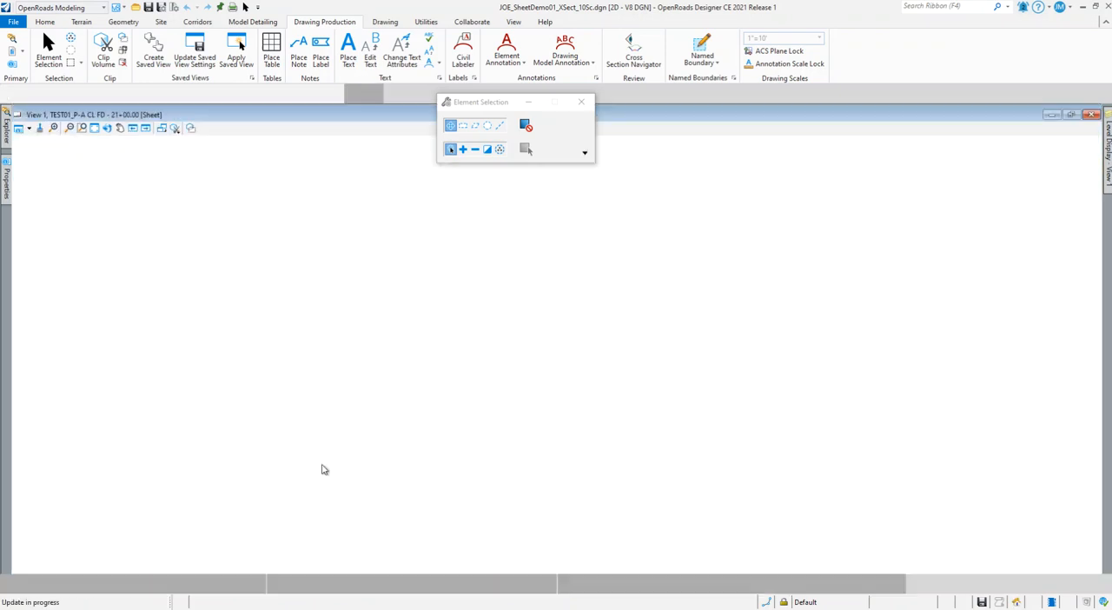